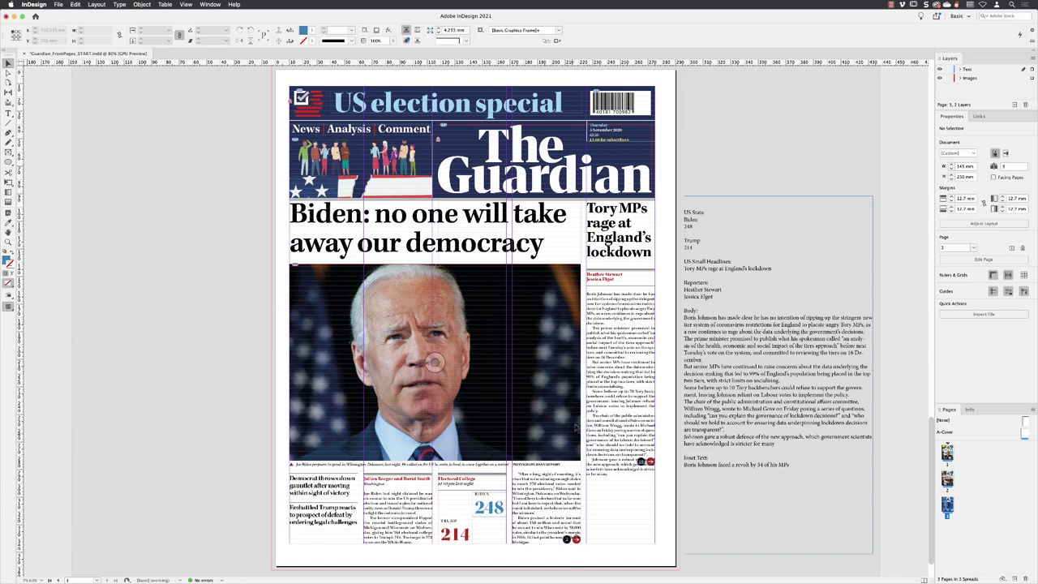
Step: Zoom to 200% around the word 'lockdown' in the Tory MPs headline
{"action": "left_click", "coordinate": [8, 242]}
{"action": "left_click", "coordinate": [610, 251]}
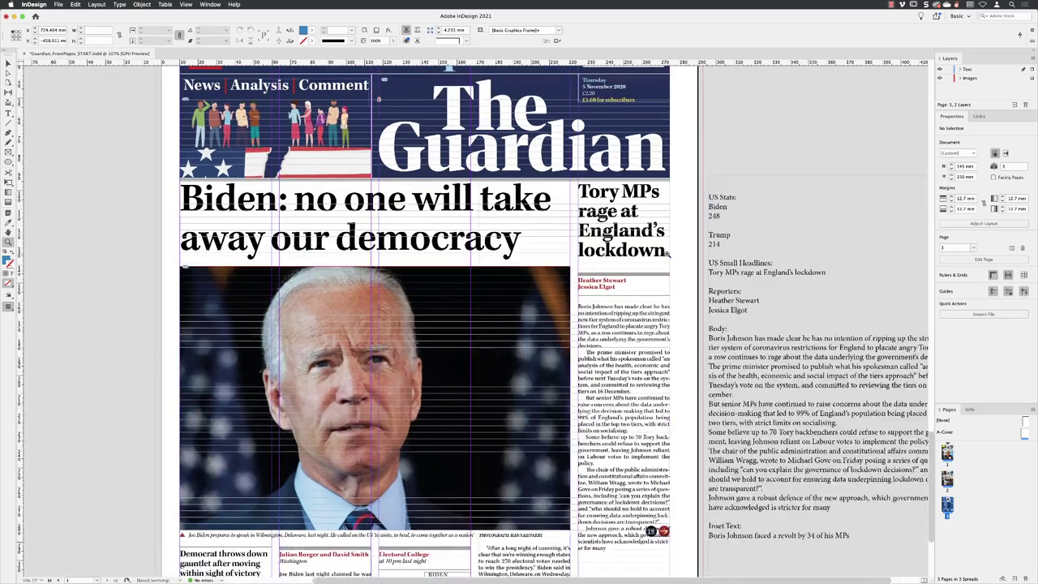
{"action": "left_click_drag", "start_coordinate": [666, 253], "coordinate": [750, 233]}
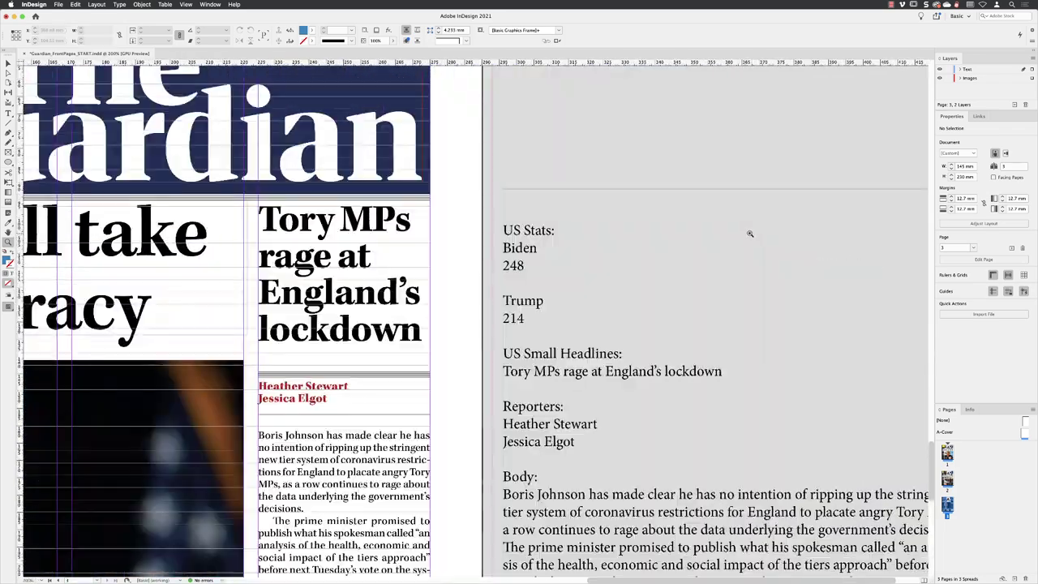
{"action": "scroll", "coordinate": [422, 324], "scroll_direction": "left", "scroll_amount": 5}
{"action": "scroll", "coordinate": [421, 324], "scroll_direction": "down", "scroll_amount": 2}
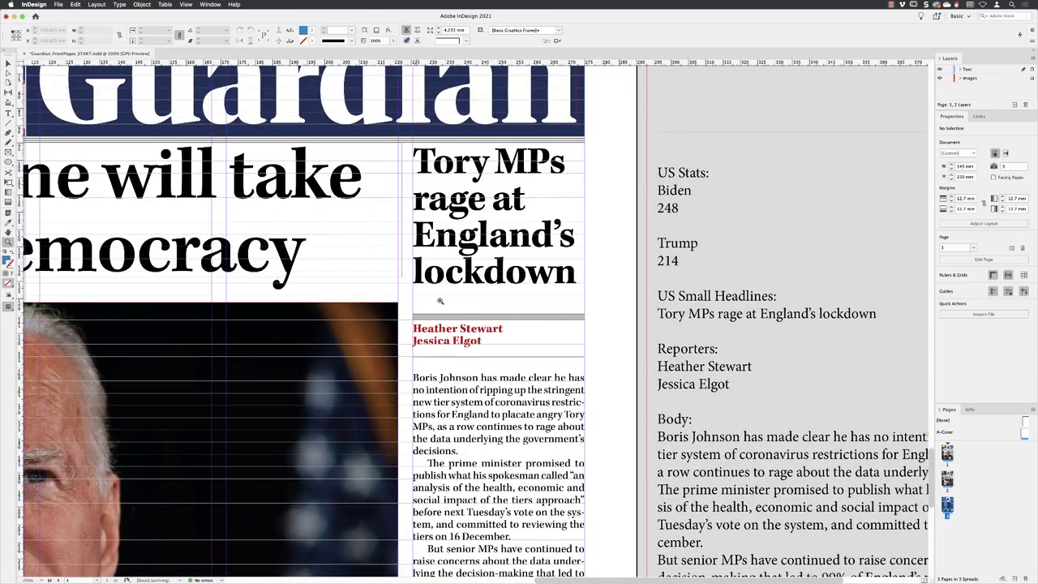
Step: Delete the empty paragraph below the headline so the byline moves up
{"action": "left_click", "coordinate": [8, 64]}
{"action": "double_click", "coordinate": [445, 306]}
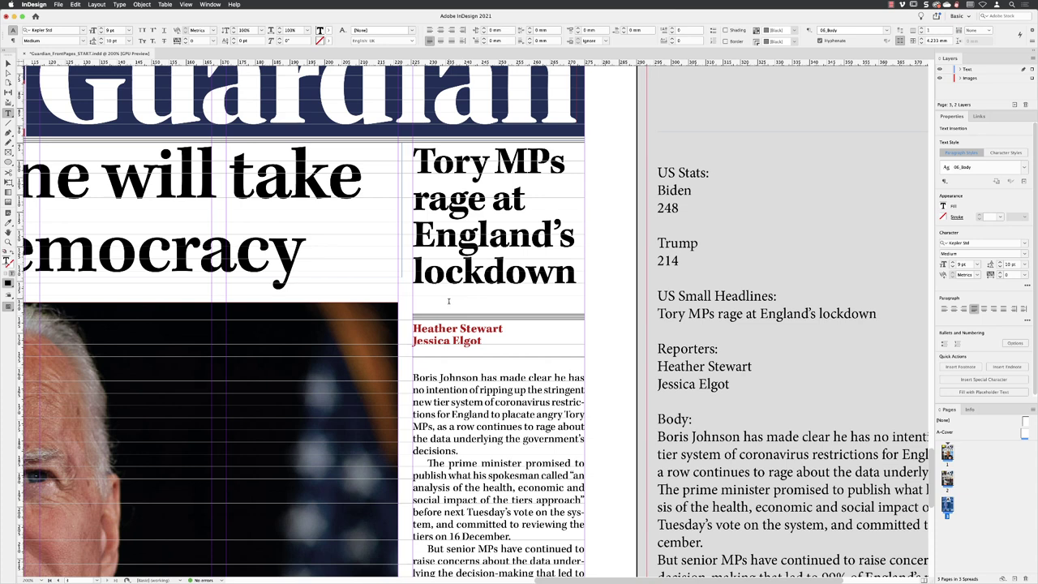
{"action": "key", "text": "BackSpace"}
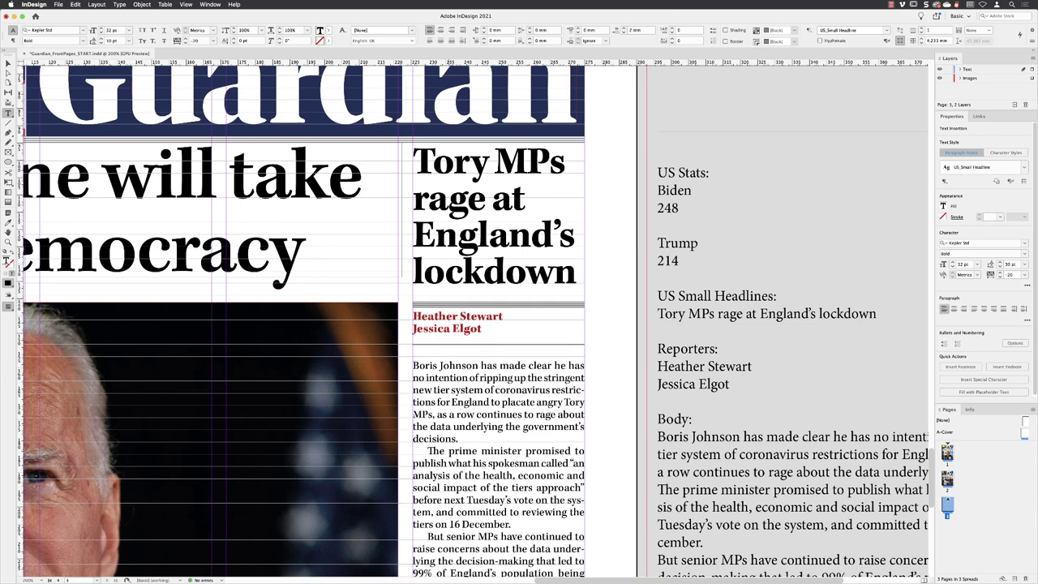
{"action": "key", "text": "Escape"}
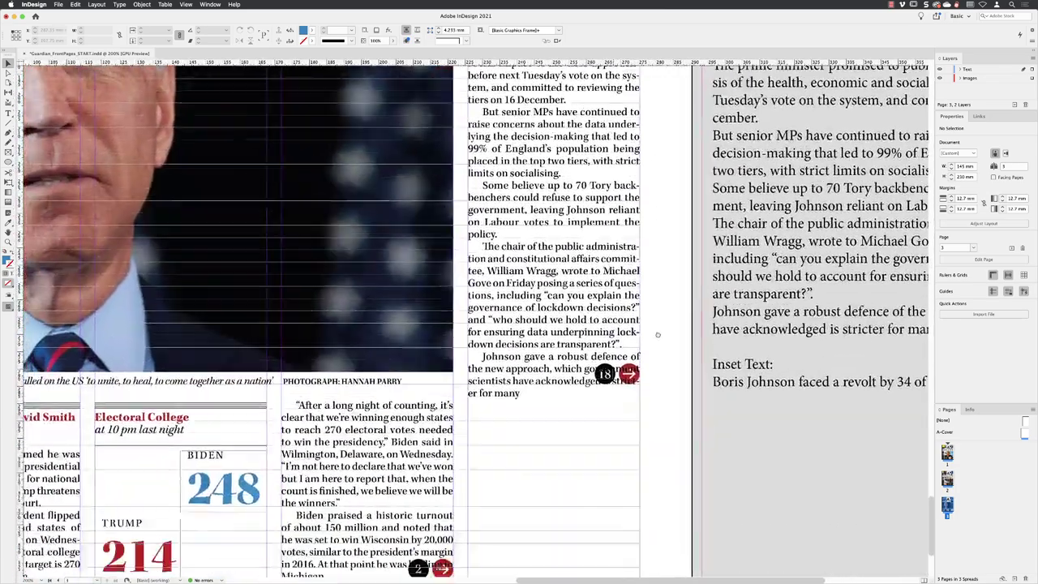
Step: Lock the right column text frame, then select both the 18 and 2 arrow marker groups
{"action": "scroll", "coordinate": [657, 334], "scroll_direction": "down", "scroll_amount": 3}
{"action": "scroll", "coordinate": [657, 334], "scroll_direction": "left", "scroll_amount": 1}
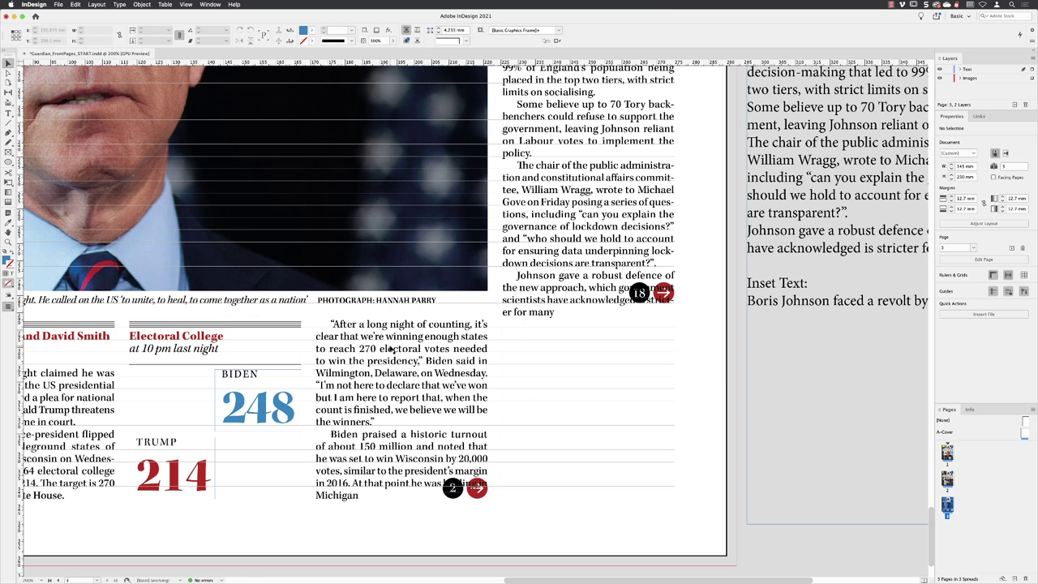
{"action": "left_click", "coordinate": [477, 345]}
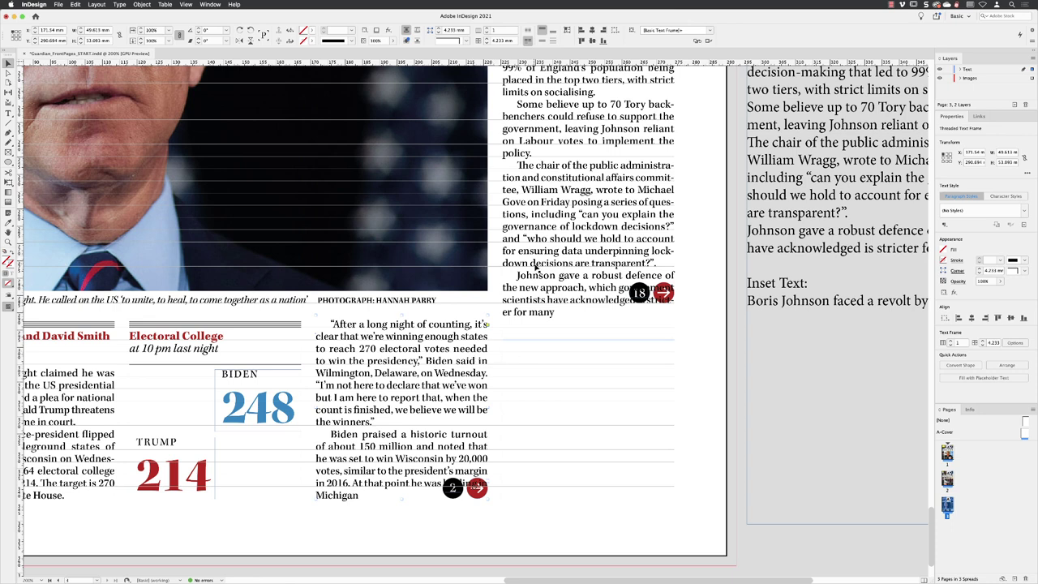
{"action": "left_click", "coordinate": [538, 267]}
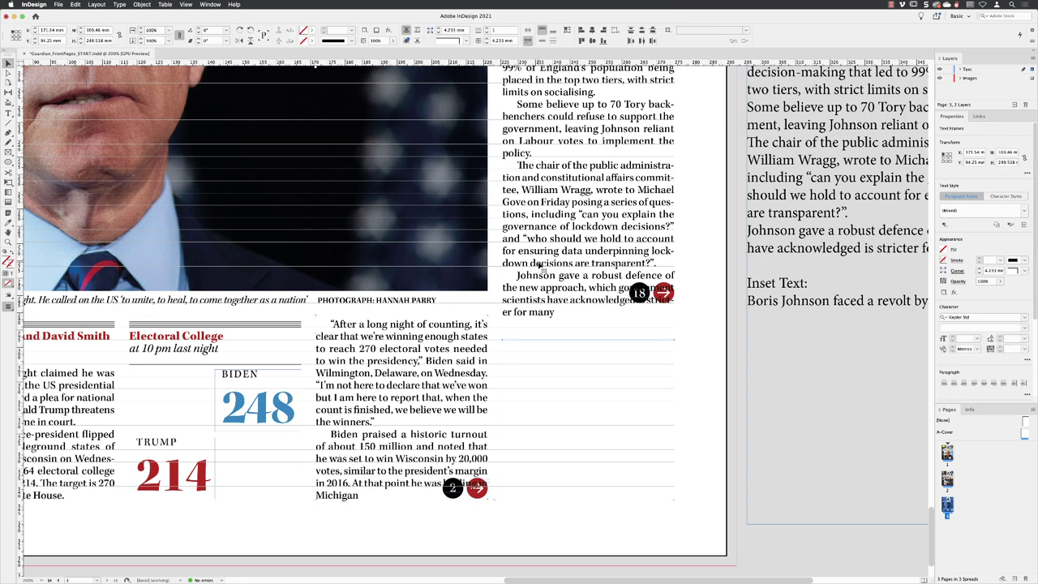
{"action": "left_click", "coordinate": [141, 4]}
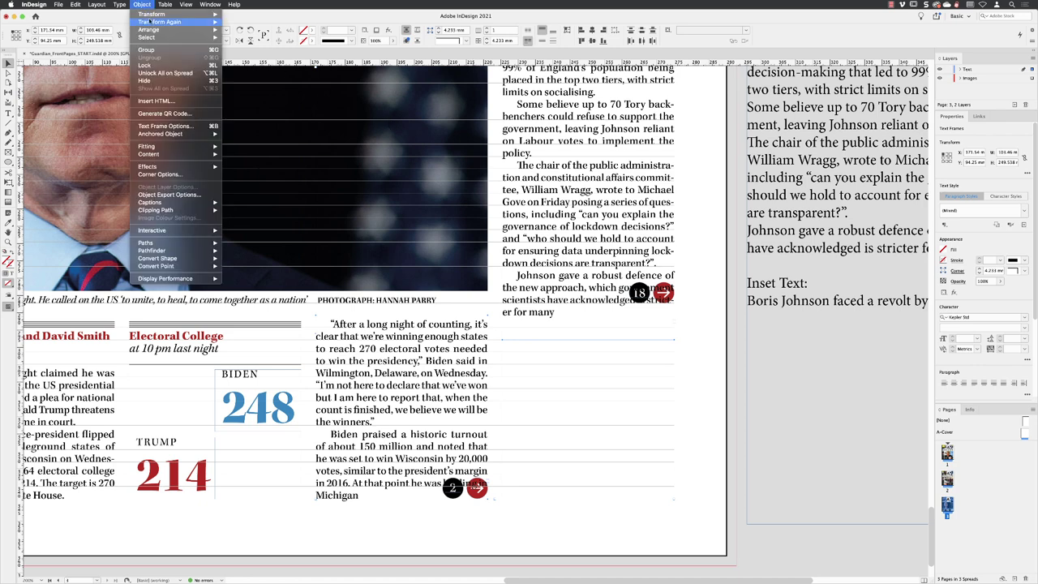
{"action": "left_click", "coordinate": [161, 66]}
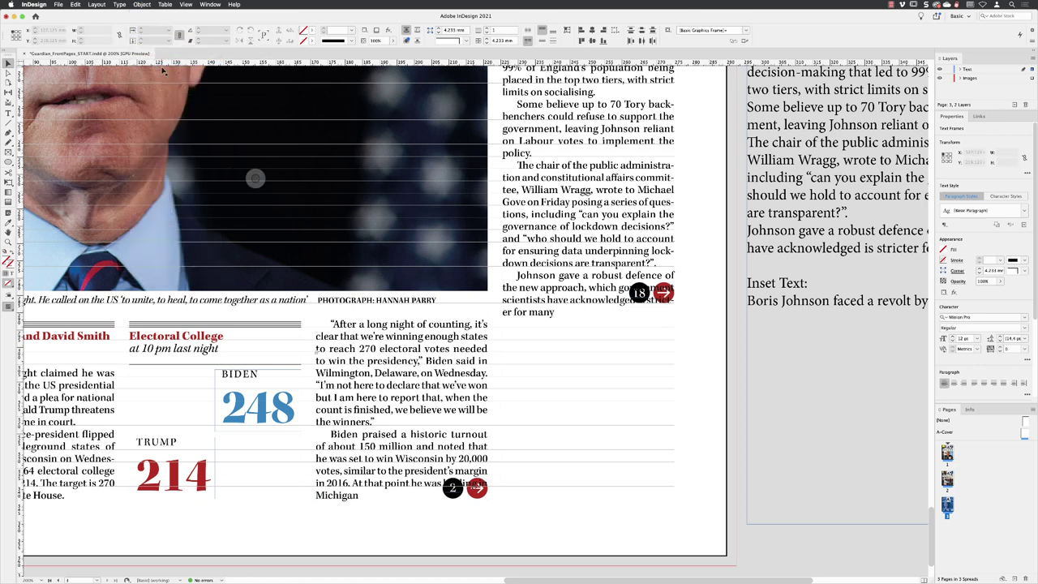
{"action": "left_click", "coordinate": [477, 491]}
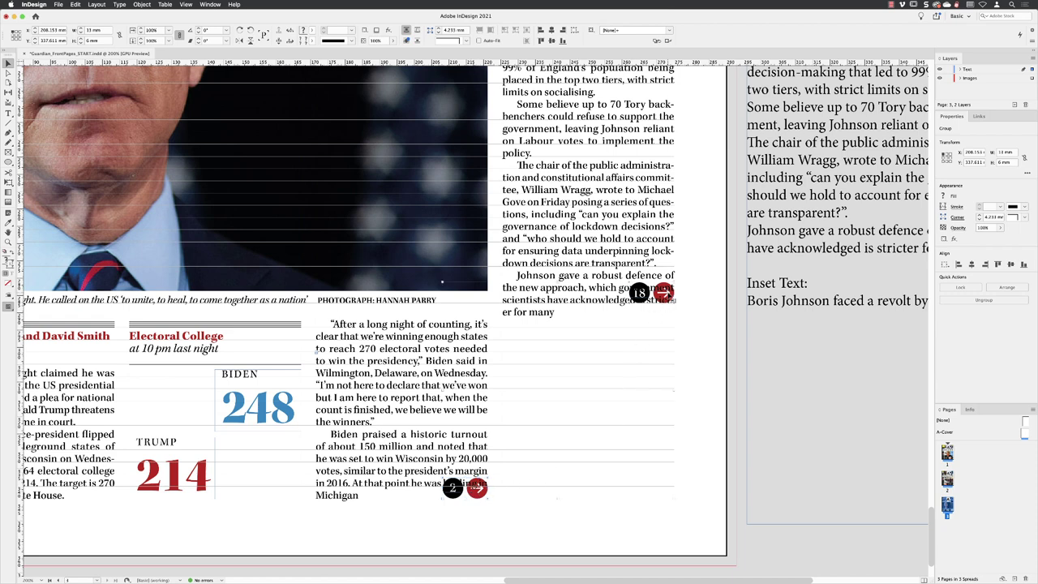
{"action": "left_click", "coordinate": [663, 292], "text": "shift"}
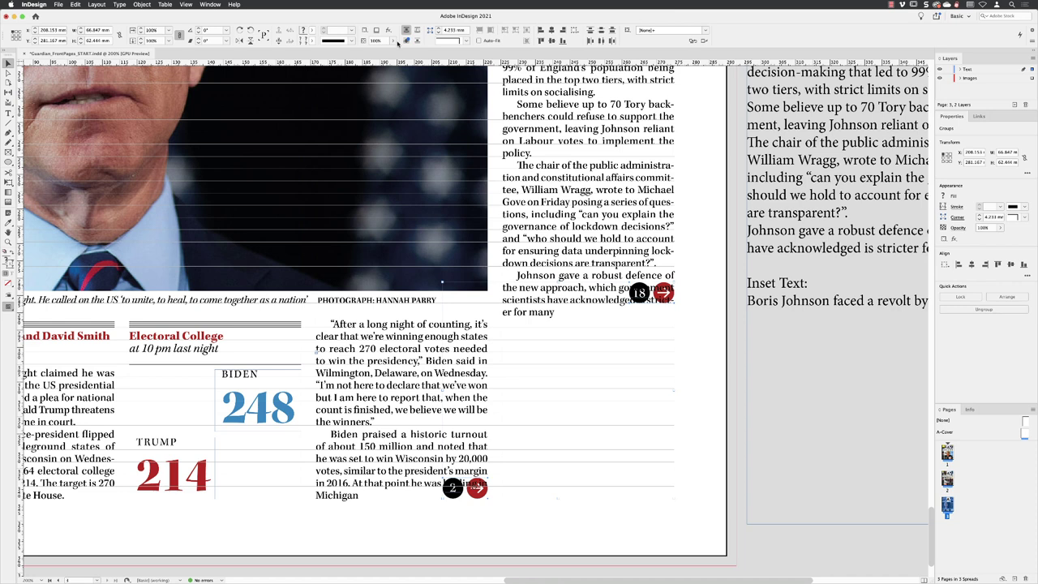
Step: Apply Wrap around bounding box to the arrow markers from the Text Wrap panel
{"action": "left_click", "coordinate": [210, 4]}
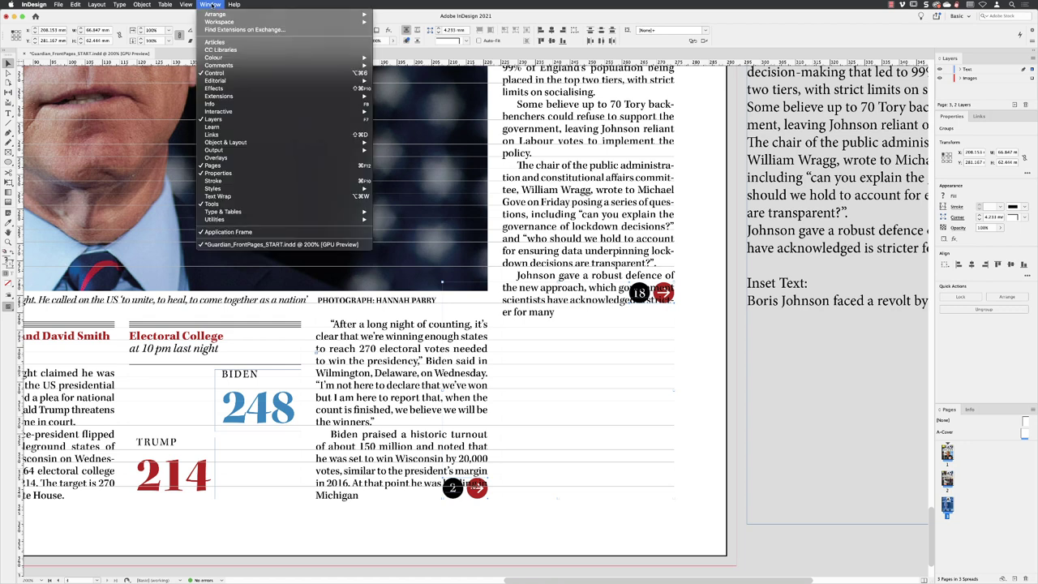
{"action": "left_click", "coordinate": [247, 199]}
{"action": "left_click_drag", "start_coordinate": [300, 141], "coordinate": [567, 339]}
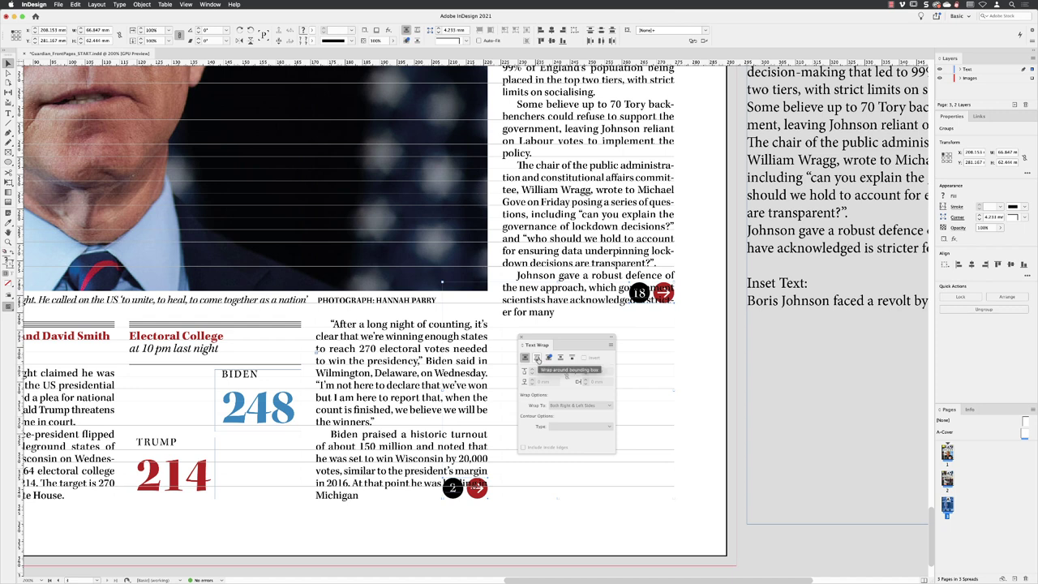
{"action": "left_click", "coordinate": [536, 360]}
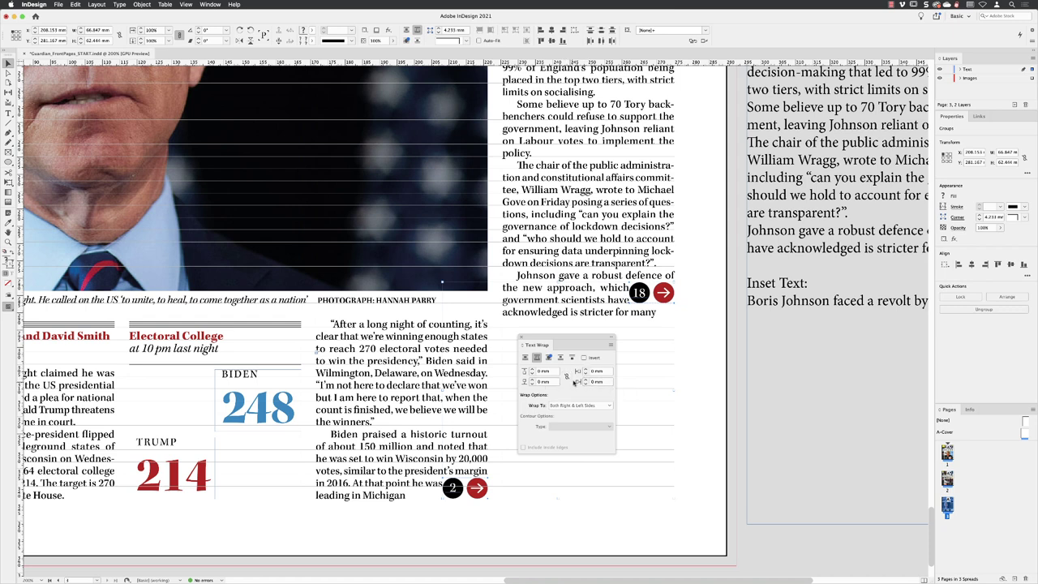
Step: Try linked wrap offsets of 1 mm, reset them to 0 mm, and unlink the sides
{"action": "left_click", "coordinate": [566, 376]}
{"action": "left_click", "coordinate": [586, 370]}
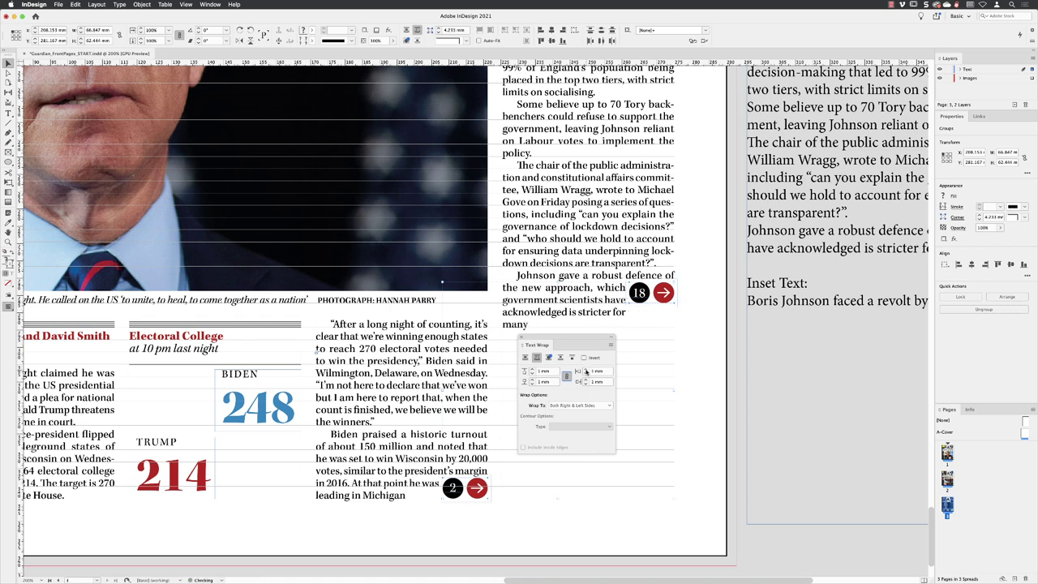
{"action": "left_click", "coordinate": [586, 375]}
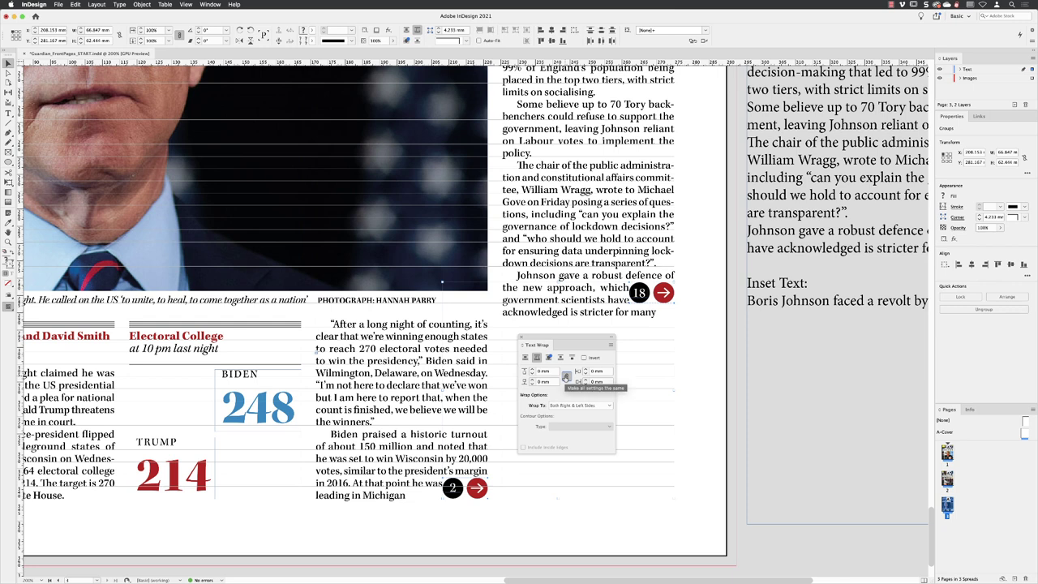
{"action": "left_click", "coordinate": [565, 376]}
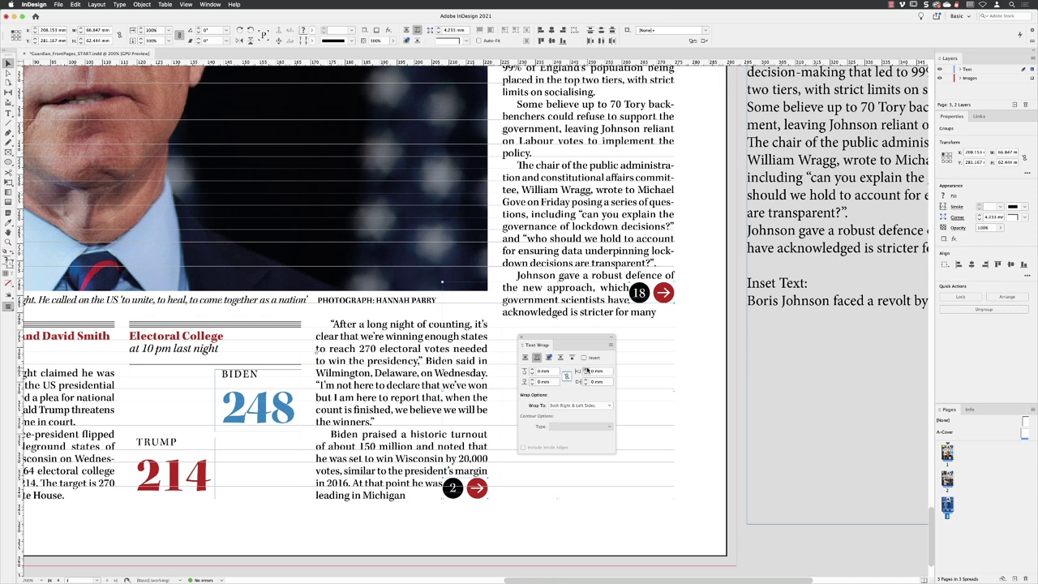
Step: Set the left wrap offset to 2 mm, close the Text Wrap panel and deselect
{"action": "left_click", "coordinate": [585, 369]}
{"action": "left_click", "coordinate": [585, 369]}
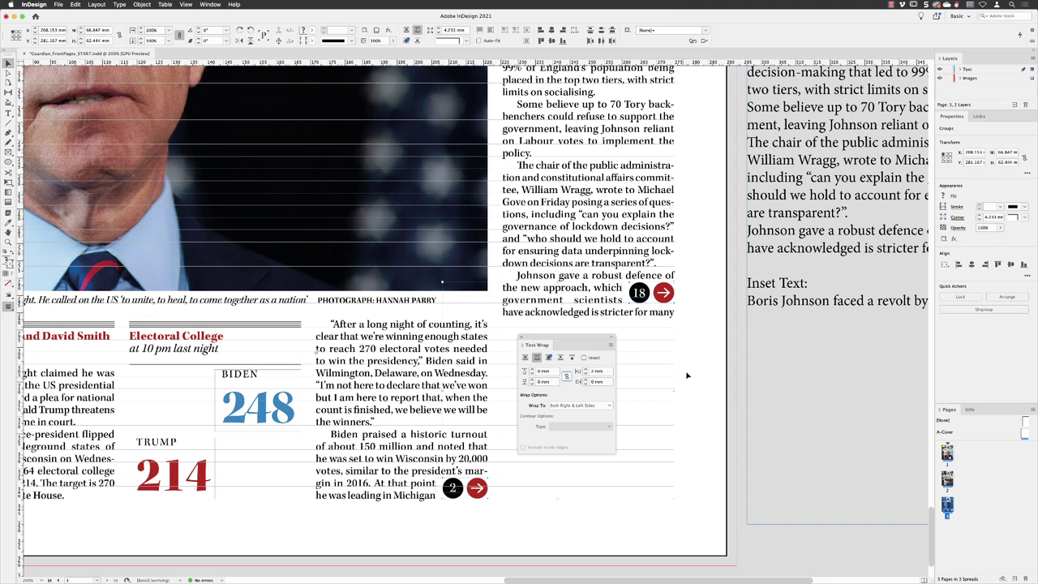
{"action": "left_click", "coordinate": [521, 339]}
{"action": "left_click", "coordinate": [700, 456]}
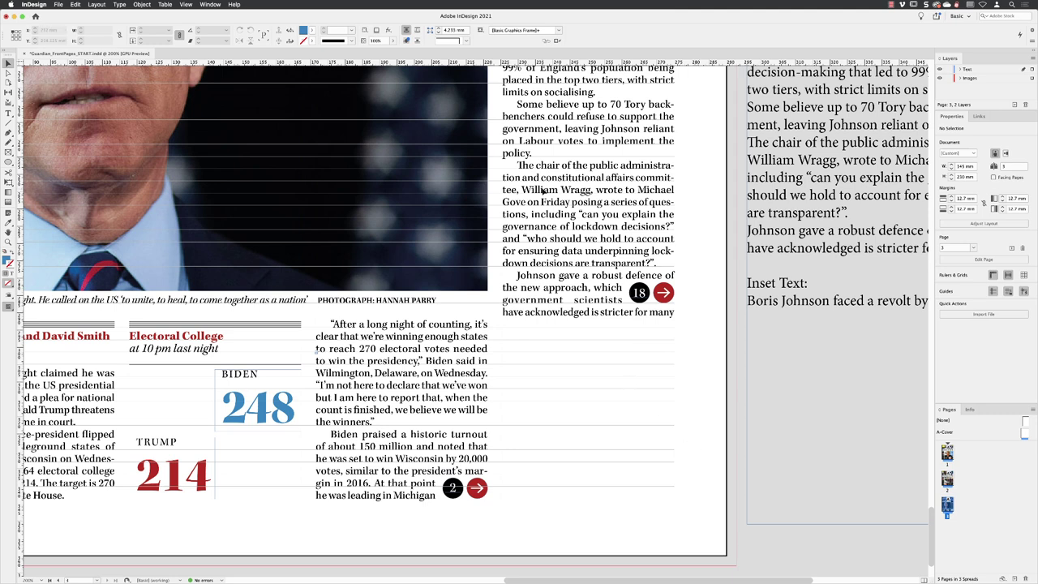
Step: In the Layers panel, lock the Tory MPs headline and the 'After a long night of counting' story
{"action": "left_click", "coordinate": [960, 70]}
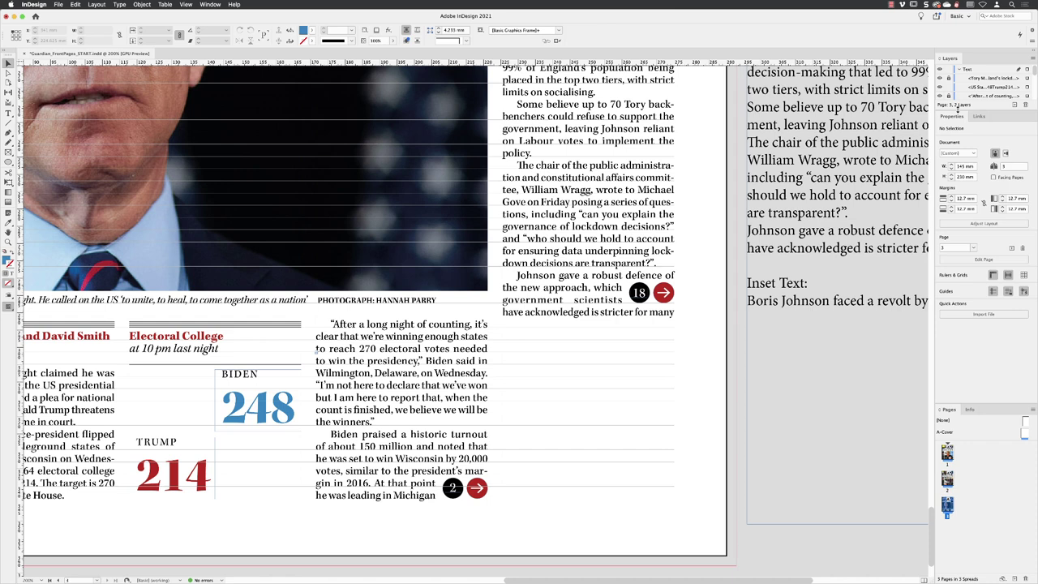
{"action": "left_click_drag", "start_coordinate": [958, 106], "coordinate": [942, 284]}
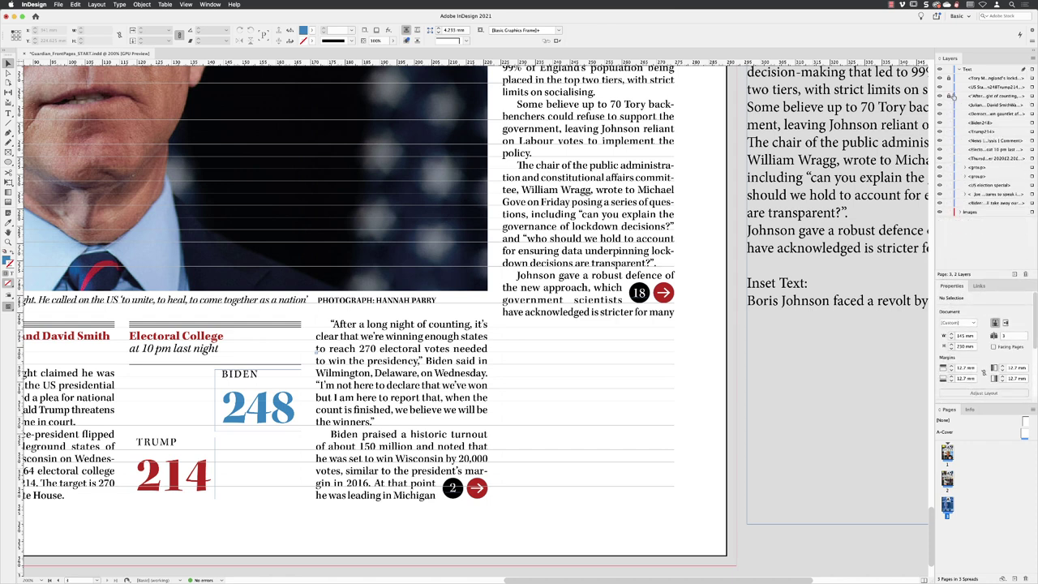
{"action": "left_click", "coordinate": [948, 78]}
{"action": "left_click", "coordinate": [948, 96]}
Step: Select the right column frame and check the empty threaded frame below it
{"action": "left_click", "coordinate": [566, 269]}
{"action": "left_click", "coordinate": [572, 395]}
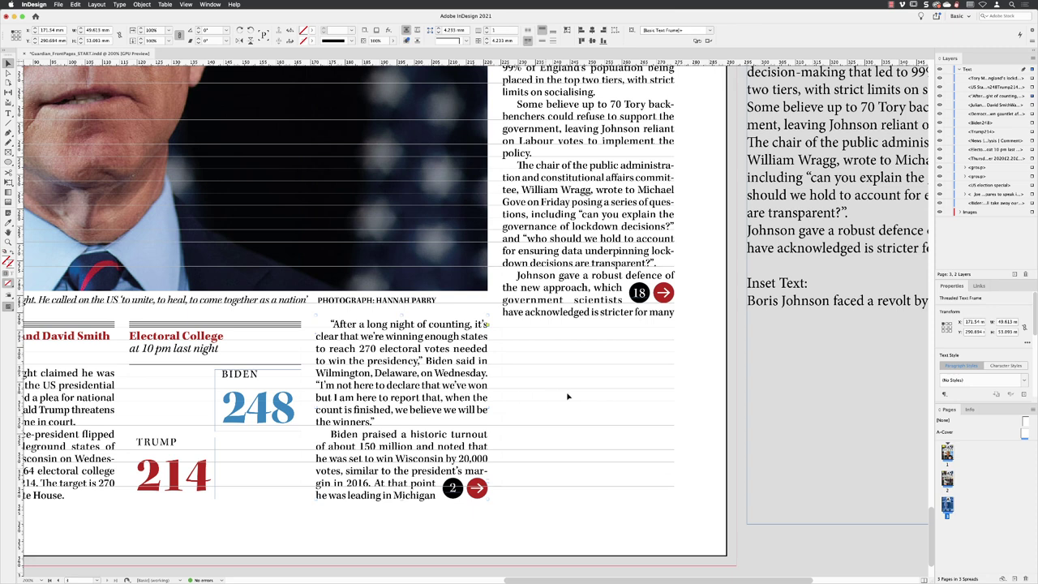
{"action": "key", "text": "Escape"}
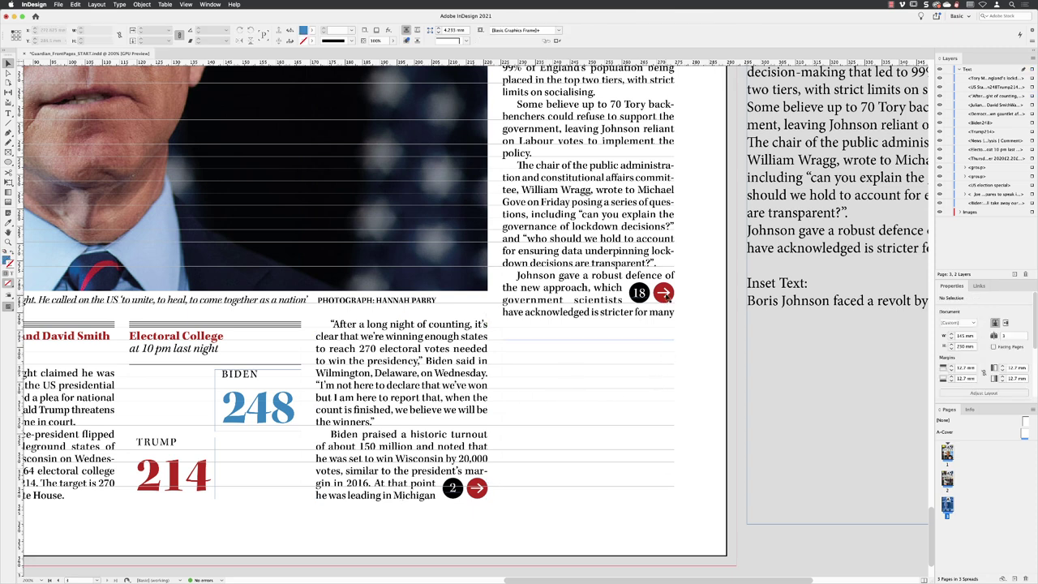
{"action": "left_click", "coordinate": [667, 297]}
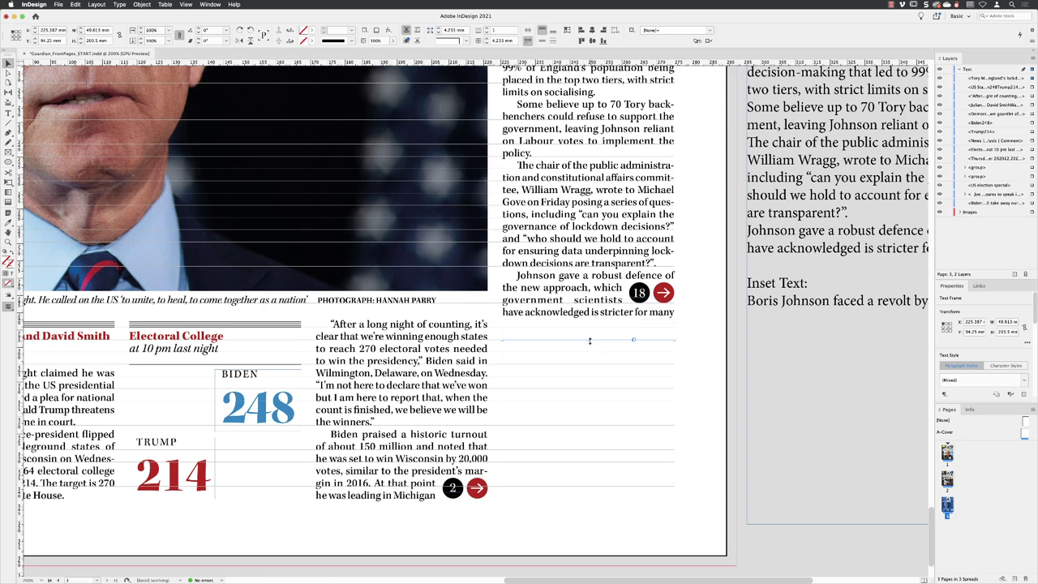
Step: Move the 18 marker lower and extend the right column frame to reveal its overset lines
{"action": "left_click_drag", "start_coordinate": [590, 339], "coordinate": [588, 274]}
{"action": "left_click_drag", "start_coordinate": [663, 293], "coordinate": [666, 321]}
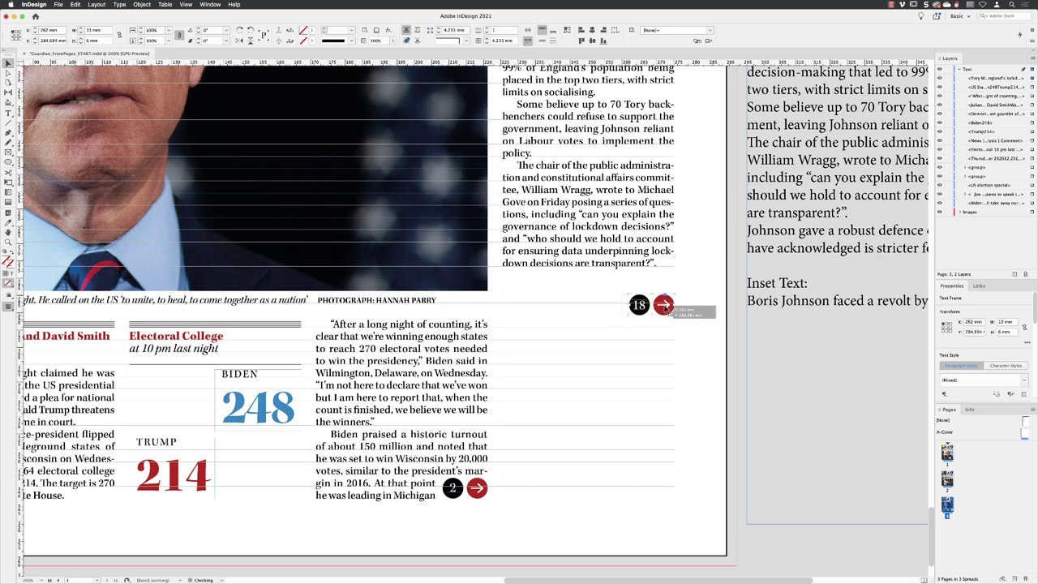
{"action": "left_click", "coordinate": [590, 272]}
{"action": "left_click_drag", "start_coordinate": [587, 274], "coordinate": [593, 323]}
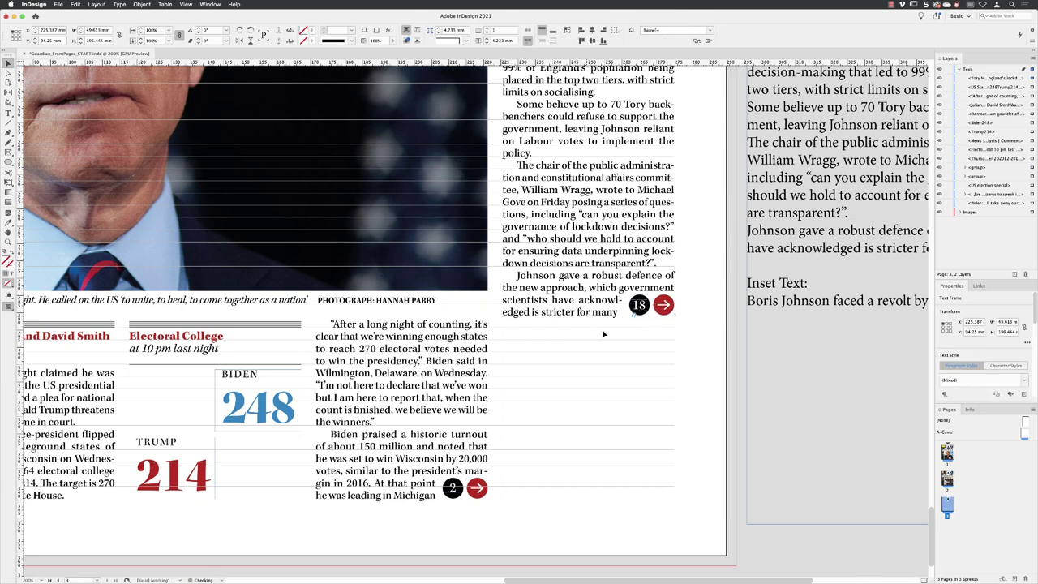
{"action": "left_click", "coordinate": [710, 355]}
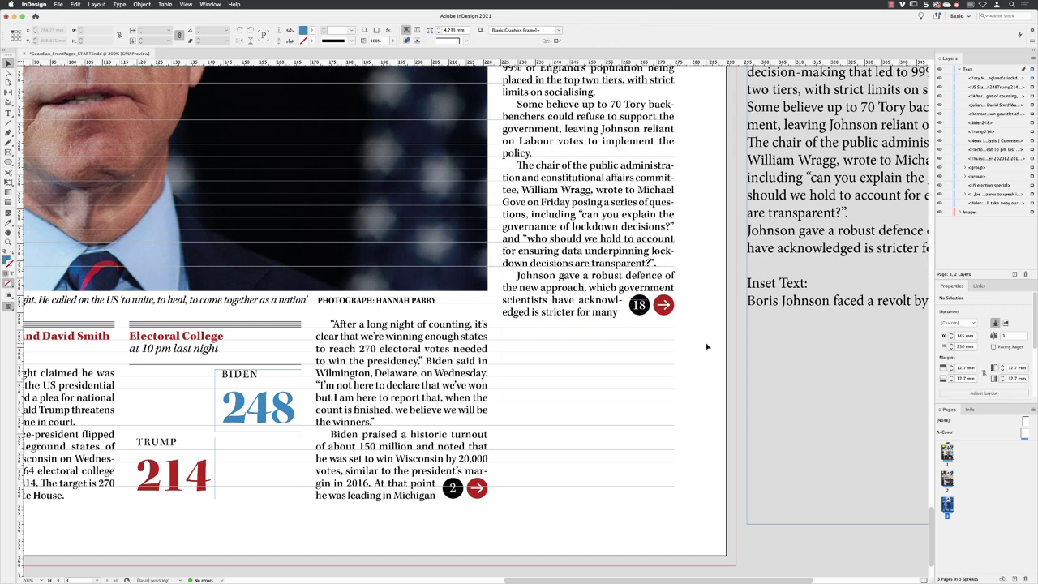